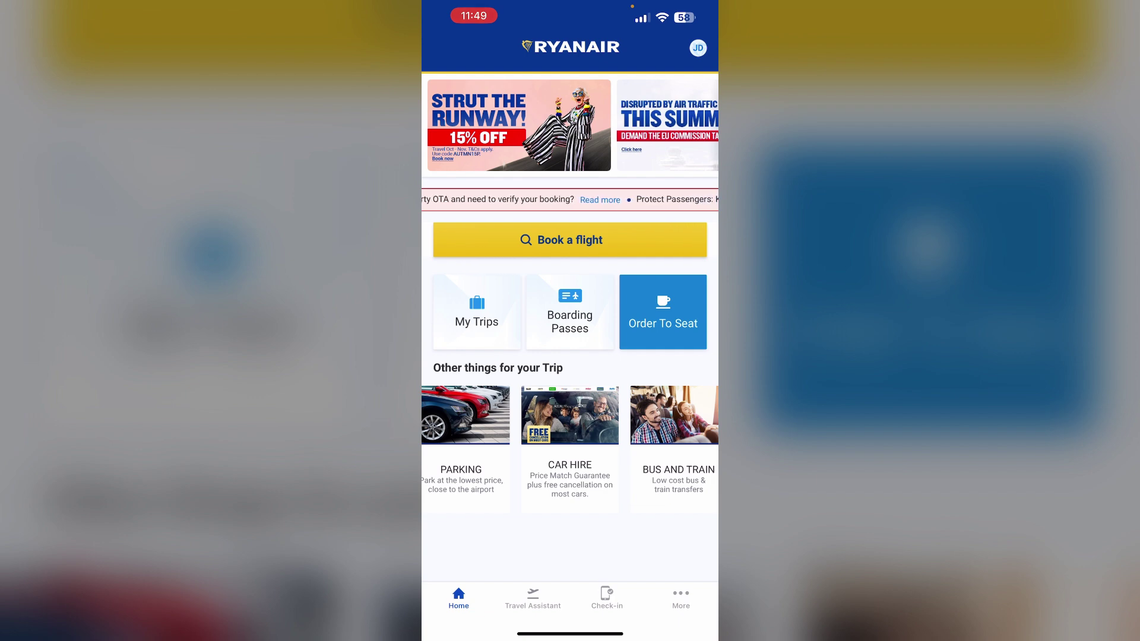
Step: Open the profile panel from the avatar to reach My travel documents
click(569, 312)
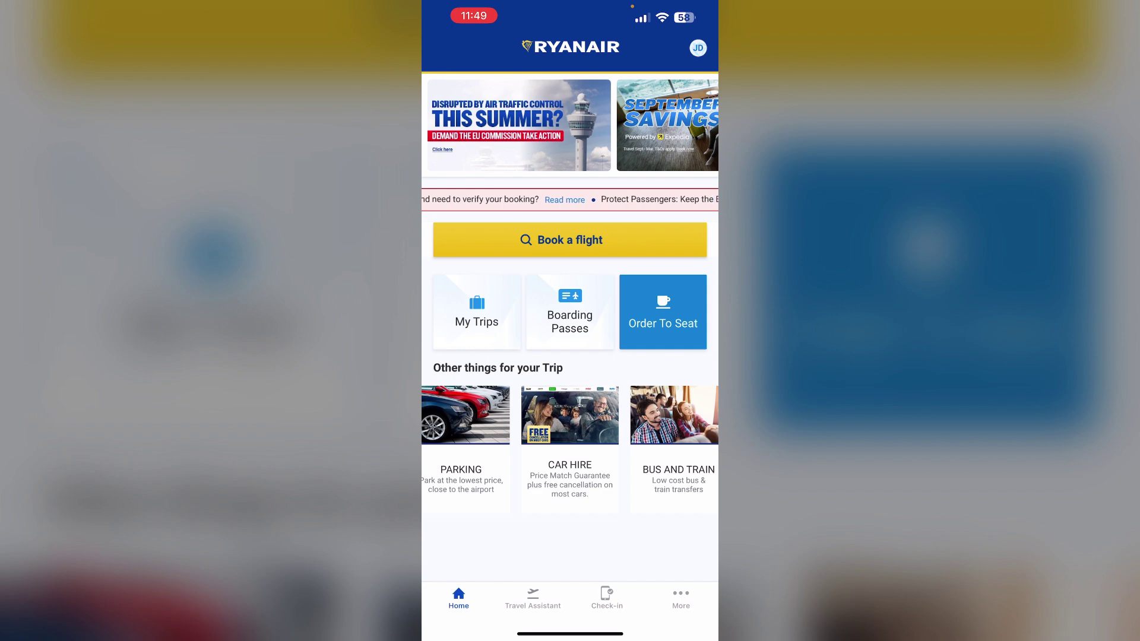
click(697, 47)
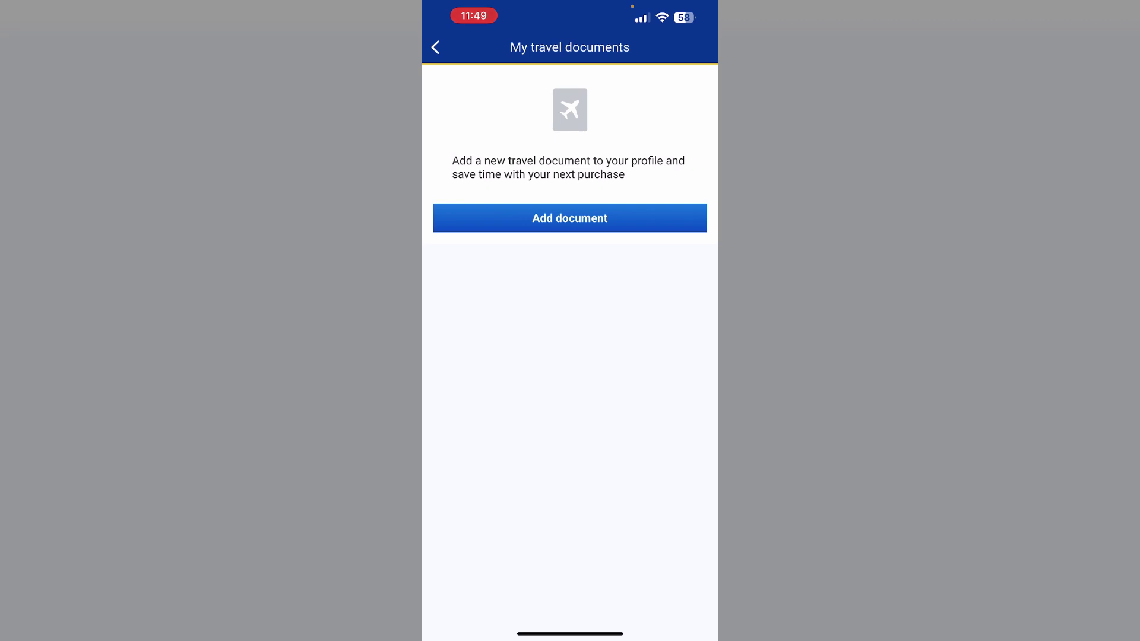
Step: Add a travel document with nationality American and document type Passport
click(570, 218)
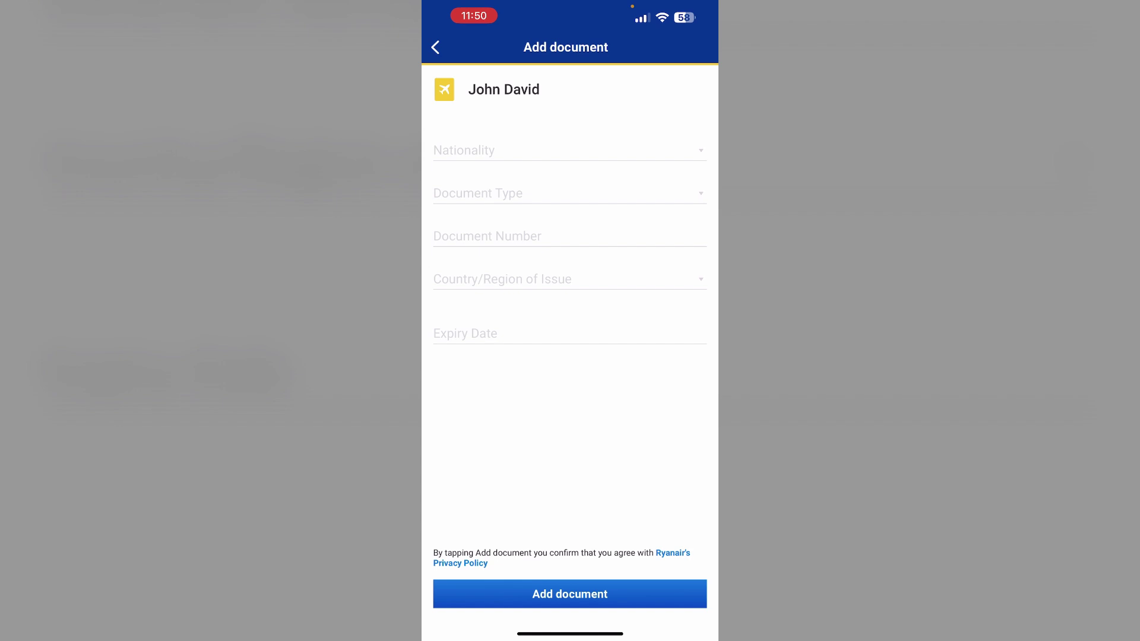
click(570, 150)
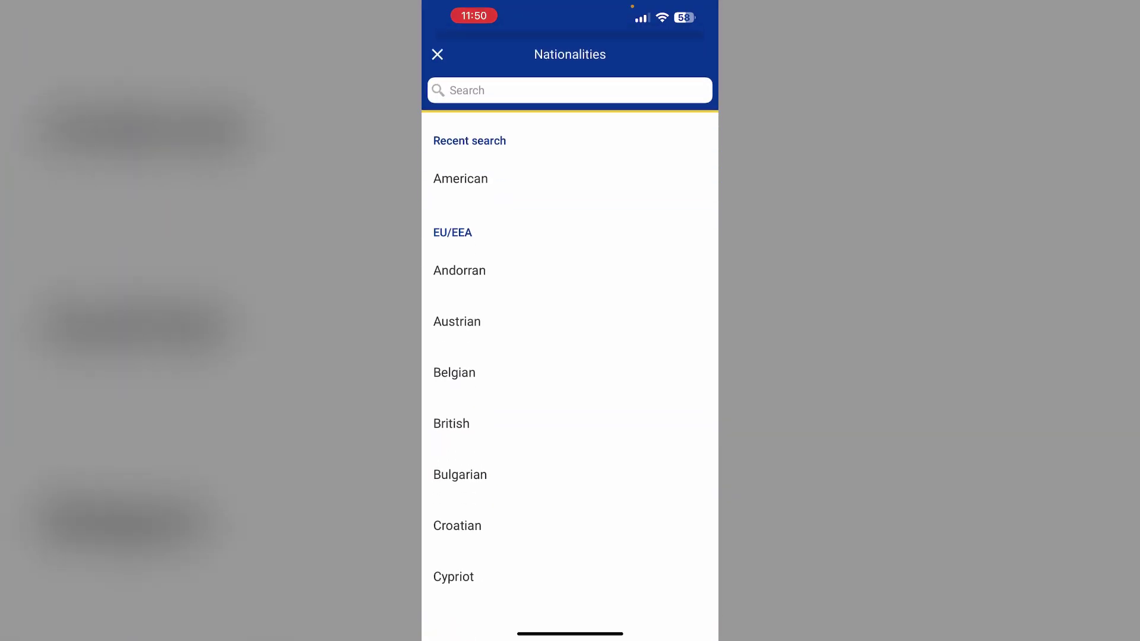
click(461, 179)
click(570, 193)
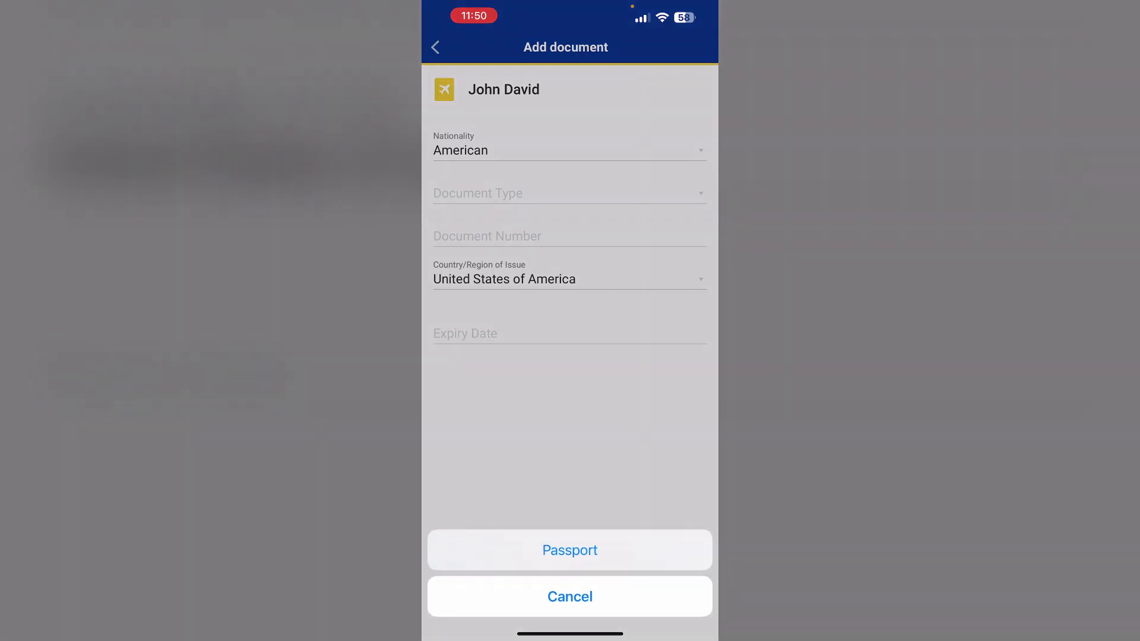
click(570, 550)
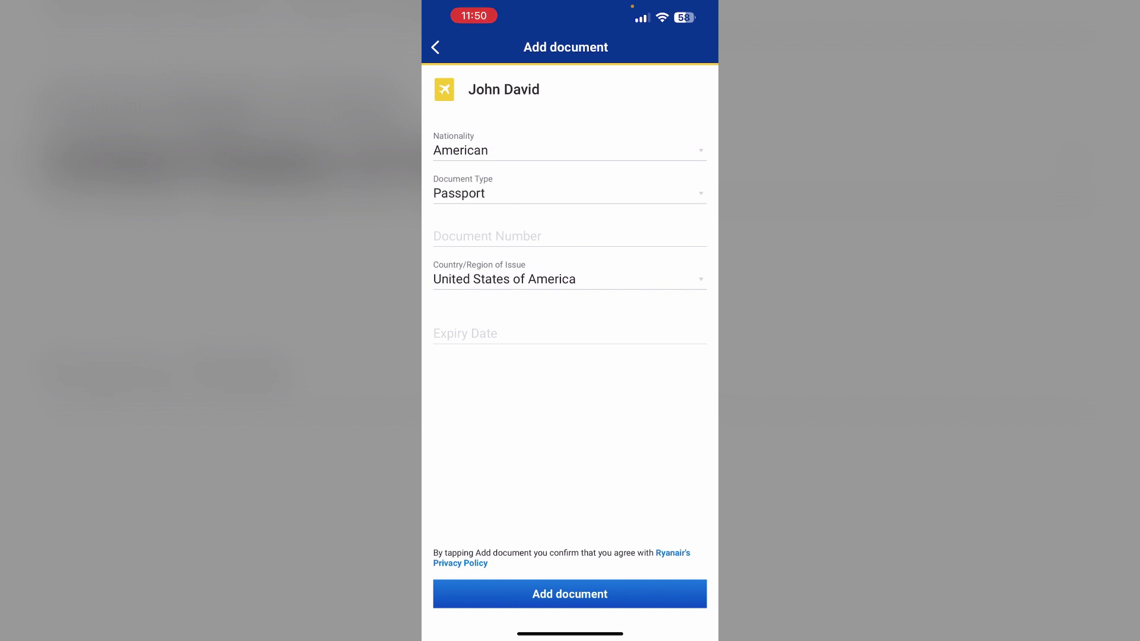